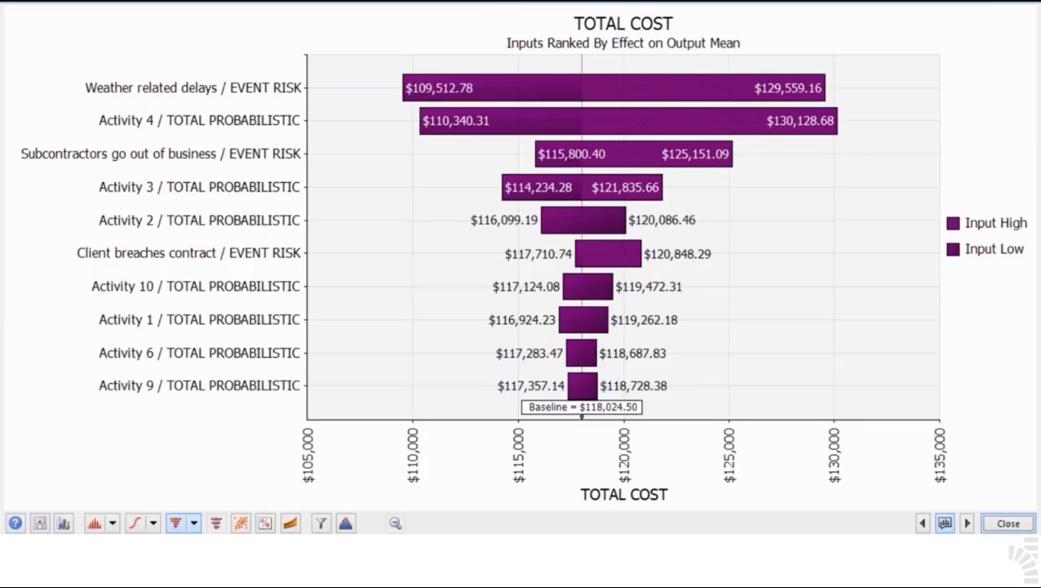
Close the tornado graph and add RiskName(A3) as an argument of the RiskMakeInput formula in K3
{"action": "left_click", "coordinate": [1007, 523]}
{"action": "left_click", "coordinate": [997, 523]}
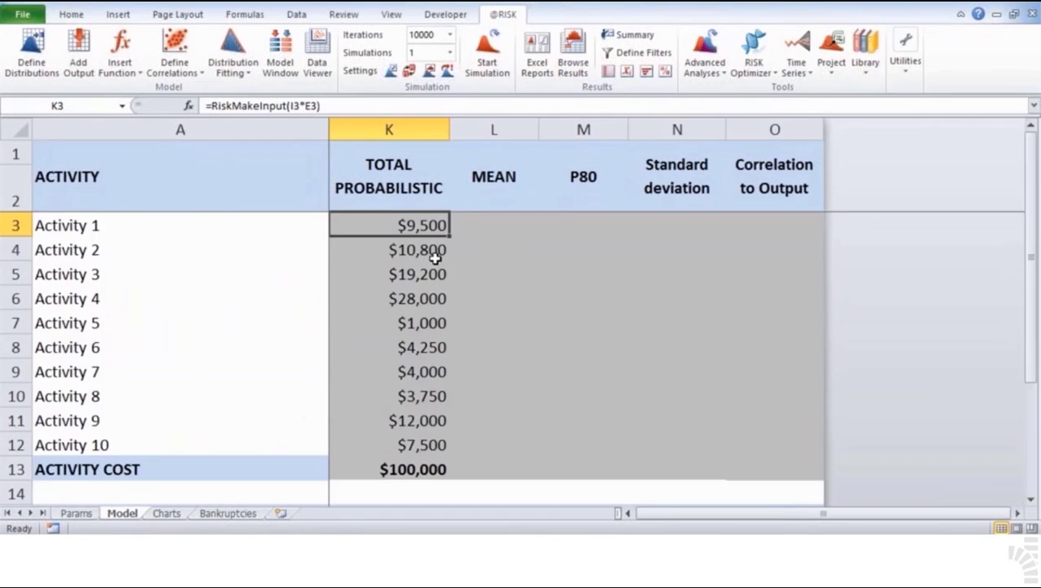
{"action": "left_click", "coordinate": [130, 63]}
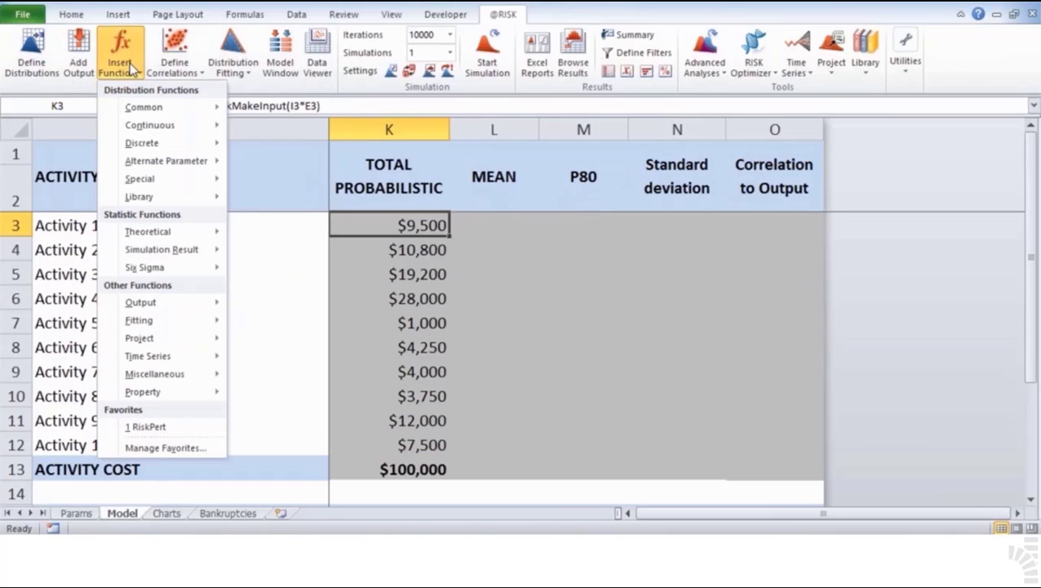
{"action": "mouse_move", "coordinate": [179, 391]}
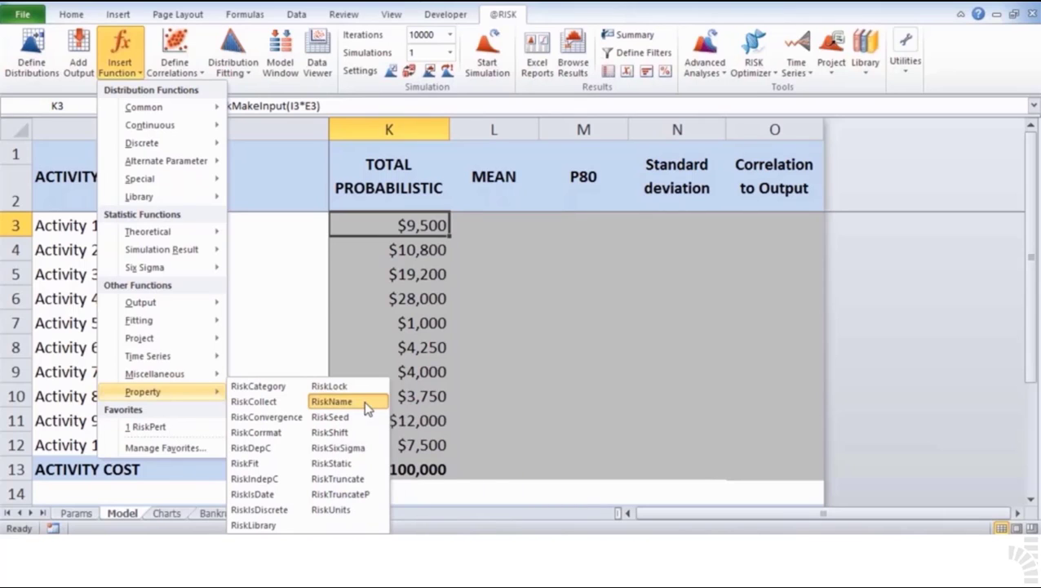
{"action": "left_click", "coordinate": [364, 404]}
{"action": "left_click", "coordinate": [455, 186]}
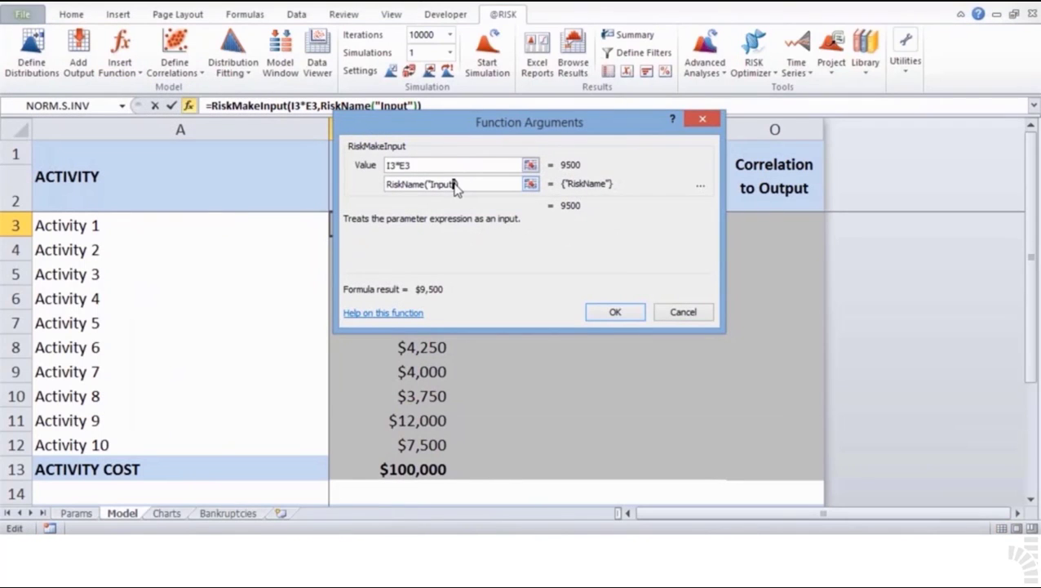
{"action": "left_click_drag", "start_coordinate": [455, 186], "coordinate": [425, 185]}
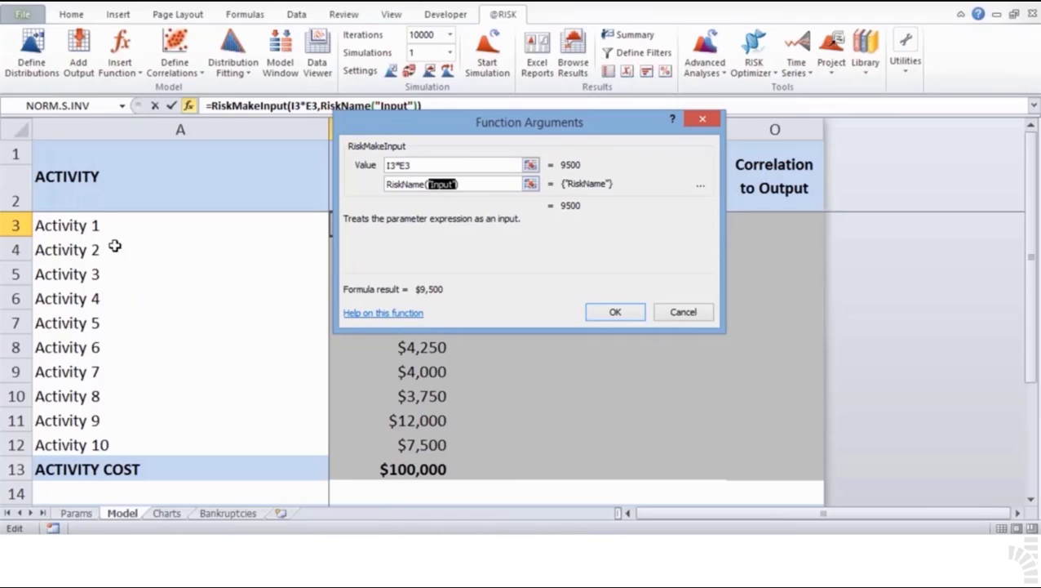
{"action": "left_click", "coordinate": [100, 225]}
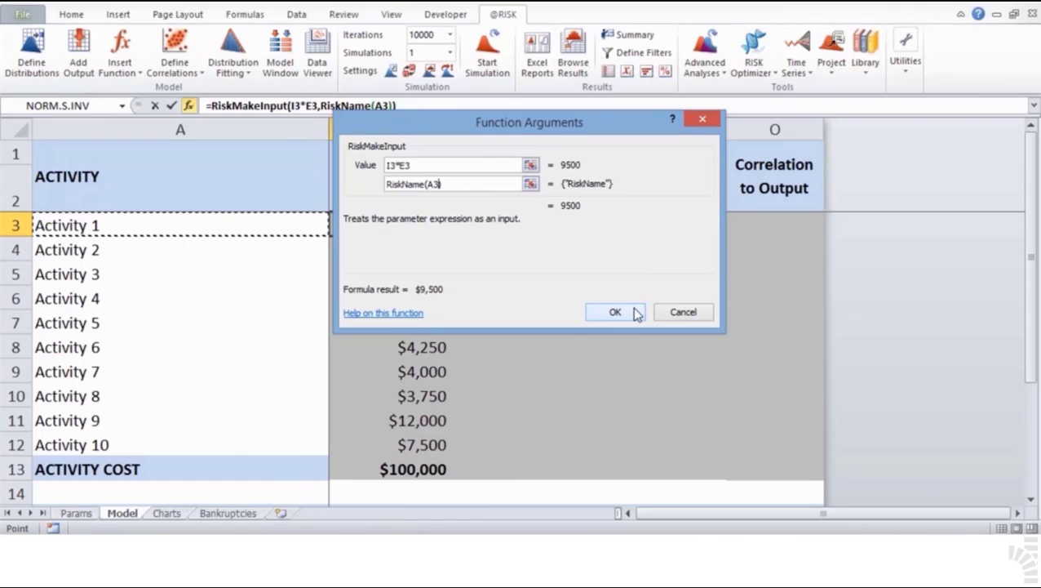
{"action": "left_click", "coordinate": [635, 312]}
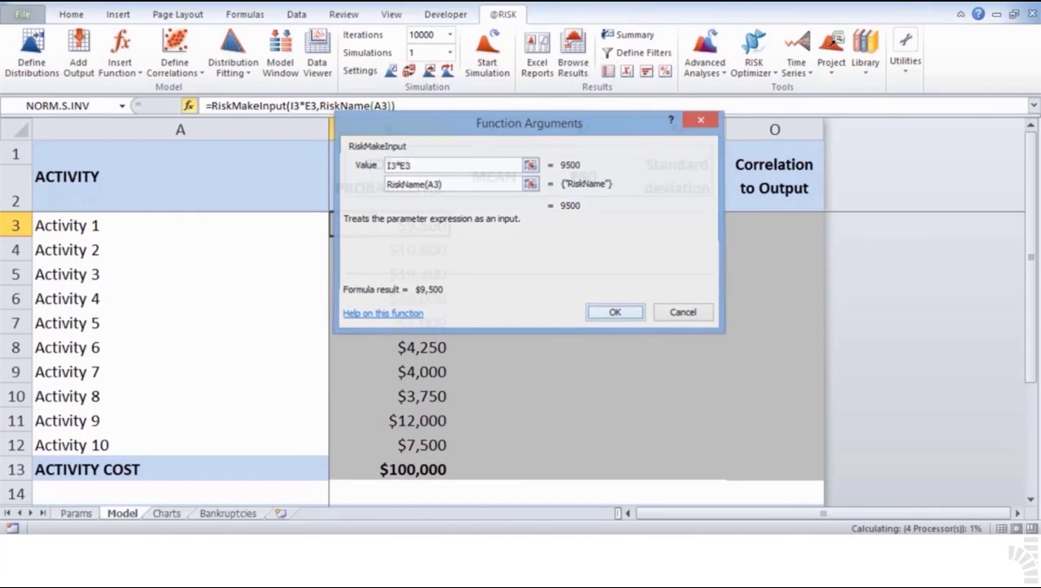
Copy the Activity 1 formula with its RiskName argument from K3 down through K12
{"action": "key", "text": "F2"}
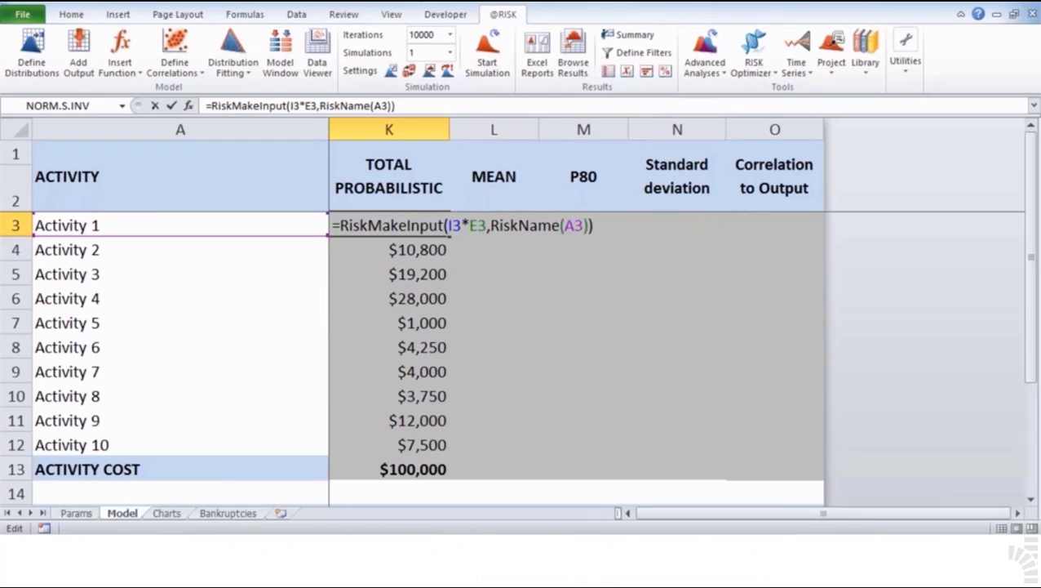
{"action": "key", "text": "ctrl+Return"}
{"action": "key", "text": "ctrl+c"}
{"action": "key", "text": "ctrl+shift+Down"}
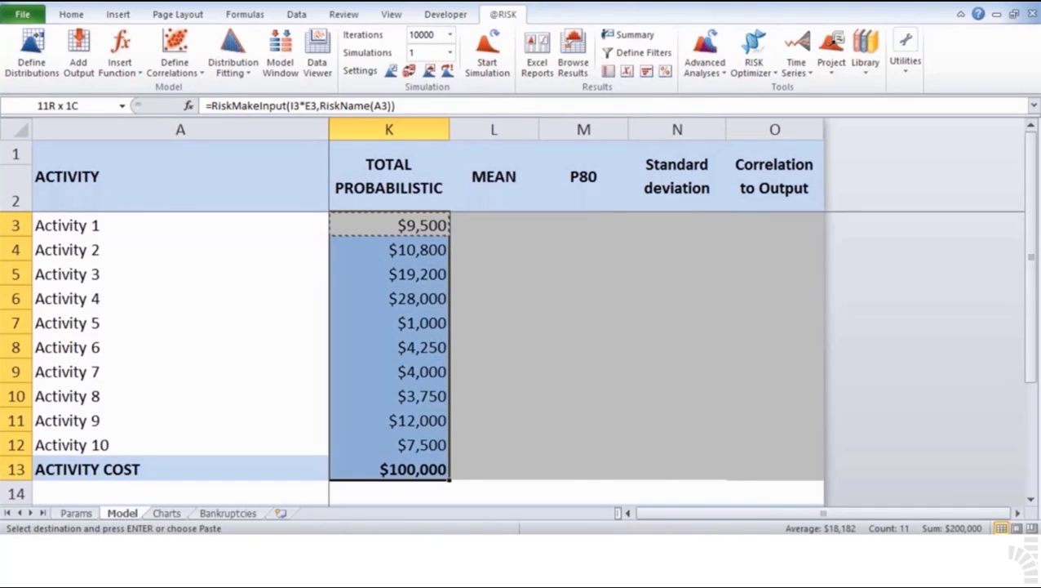
{"action": "key", "text": "shift+Up"}
{"action": "key", "text": "Return"}
Check the copied RiskMakeInput formulas cell by cell from K4 to K12 for correct cell references
{"action": "key", "text": "Down"}
{"action": "key", "text": "F2"}
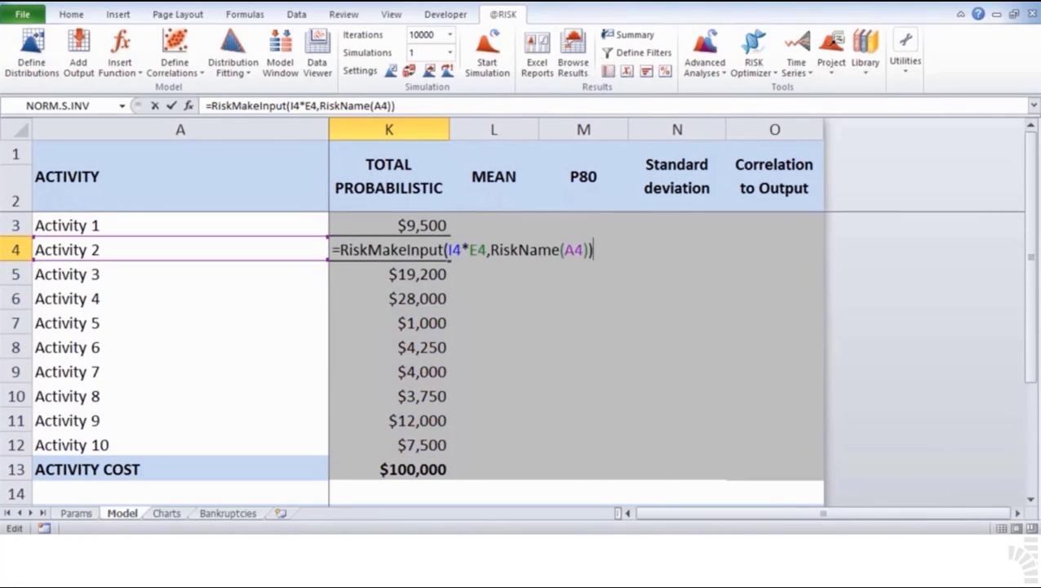
{"action": "key", "text": "Return"}
{"action": "key", "text": "Down"}
{"action": "key", "text": "F2"}
{"action": "key", "text": "ctrl+Return"}
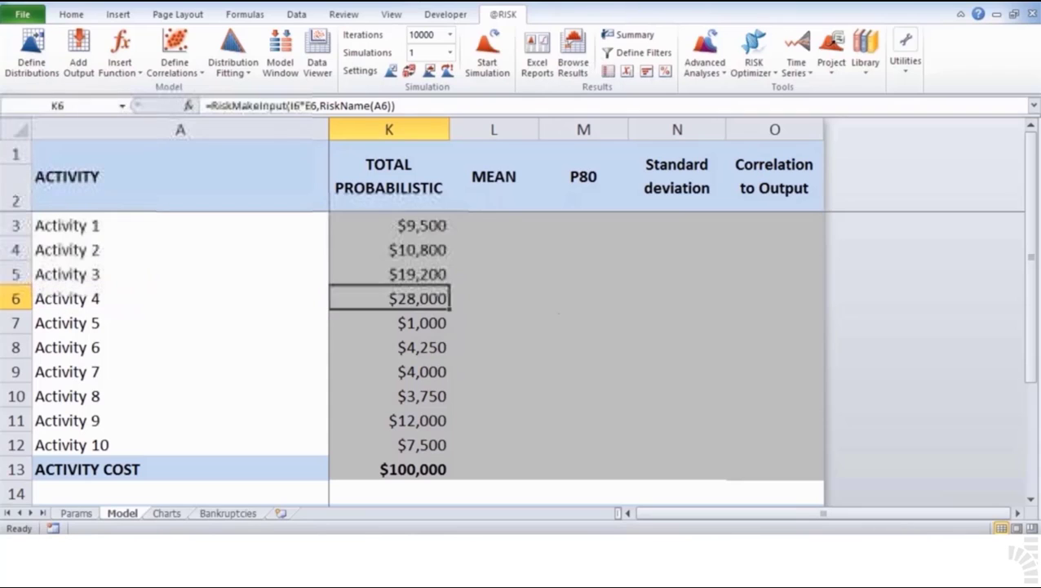
{"action": "key", "text": "Down"}
{"action": "key", "text": "F2"}
{"action": "key", "text": "ctrl+Return"}
{"action": "key", "text": "Down"}
{"action": "key", "text": "F2"}
{"action": "key", "text": "ctrl+Return"}
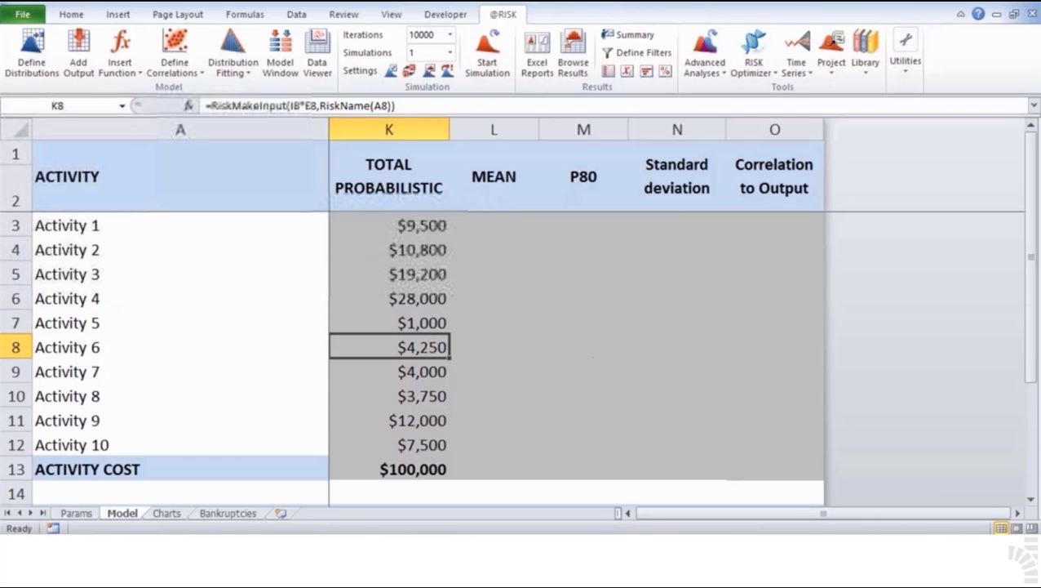
{"action": "key", "text": "Down"}
{"action": "key", "text": "F2"}
{"action": "key", "text": "ctrl+Return"}
{"action": "key", "text": "Down"}
{"action": "key", "text": "F2"}
{"action": "key", "text": "ctrl+Return"}
{"action": "key", "text": "Down"}
{"action": "key", "text": "F2"}
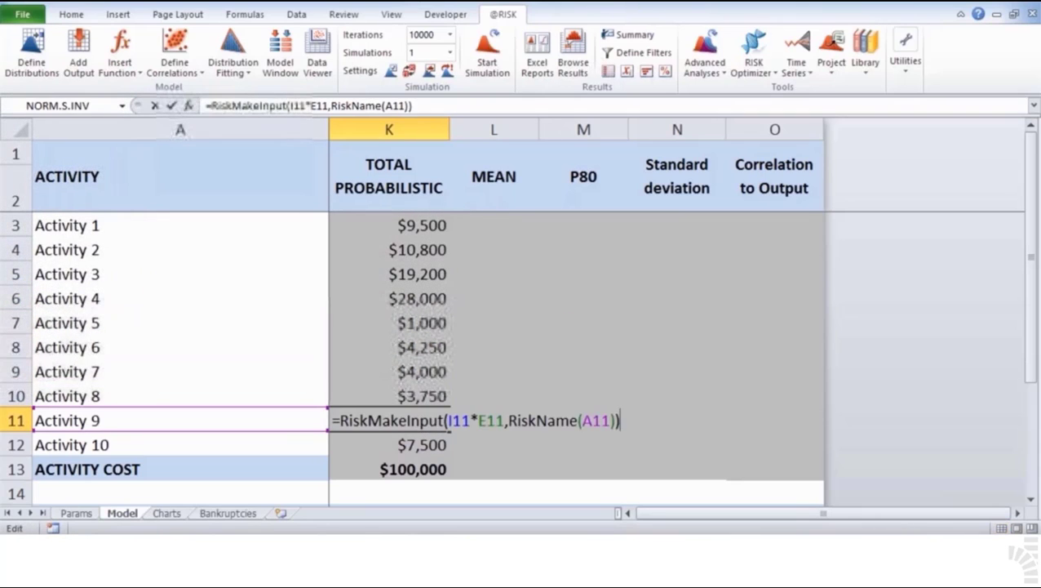
{"action": "key", "text": "ctrl+Return"}
{"action": "key", "text": "Down"}
{"action": "key", "text": "F2"}
{"action": "key", "text": "ctrl+Return"}
{"action": "key", "text": "Down"}
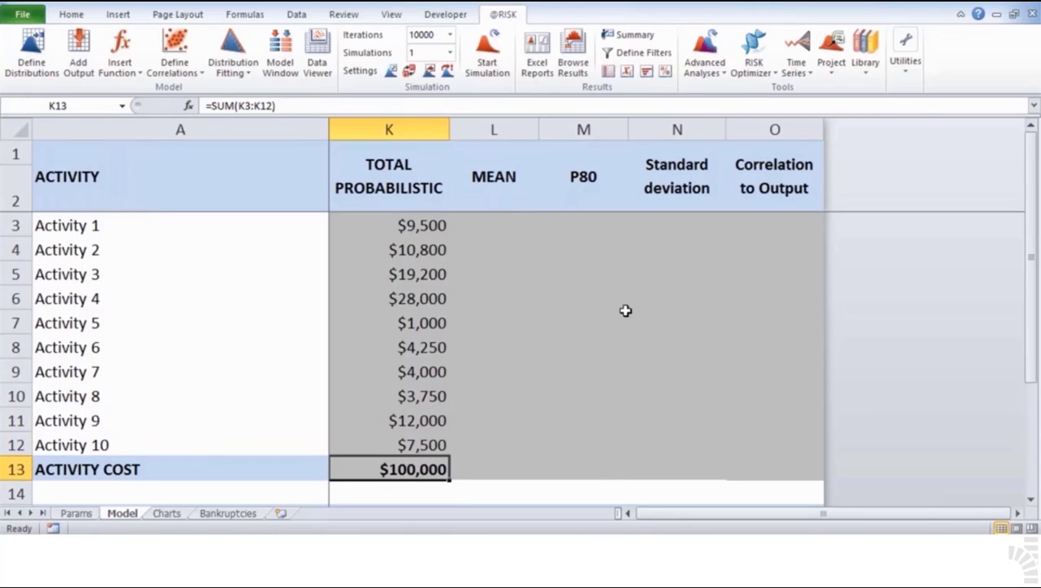
Wrap the Client breaches contract formula in K16 in RiskMakeInput and name the input with RiskName(A16)
{"action": "scroll", "coordinate": [462, 409], "scroll_direction": "down", "scroll_amount": 3}
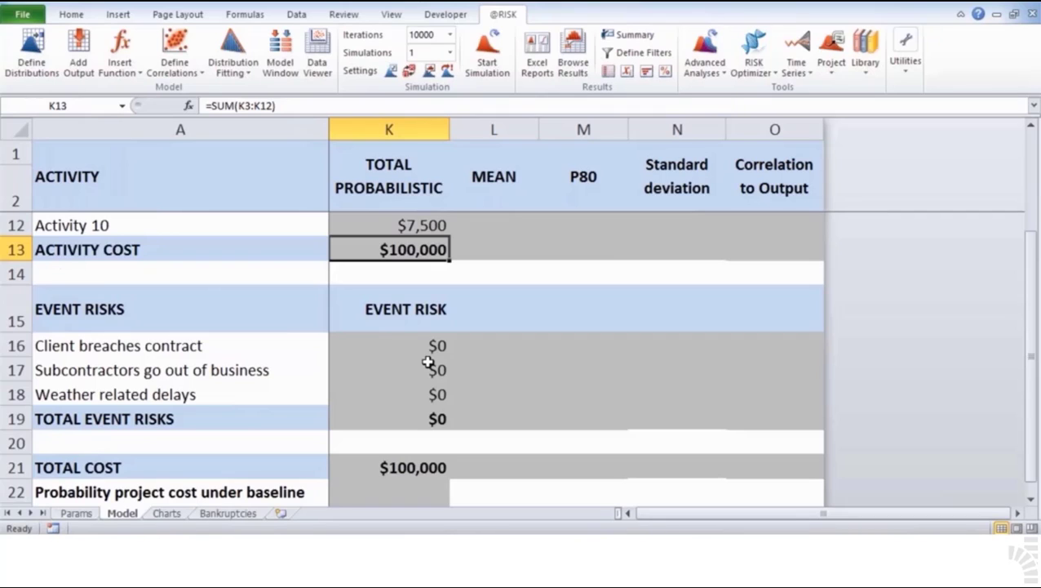
{"action": "left_click", "coordinate": [430, 343]}
{"action": "key", "text": "F2"}
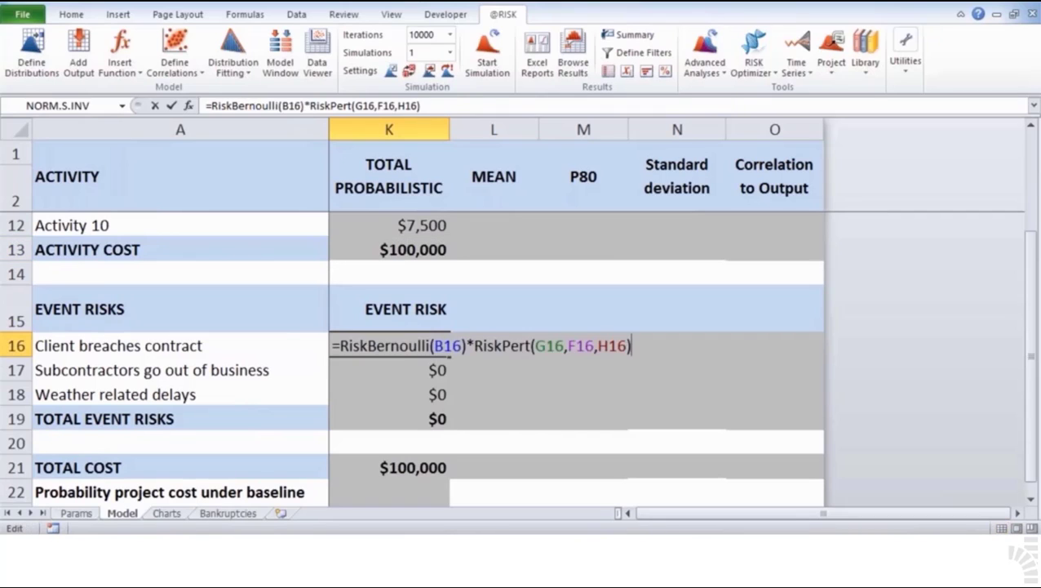
{"action": "left_click", "coordinate": [340, 347]}
{"action": "type", "text": "ri"}
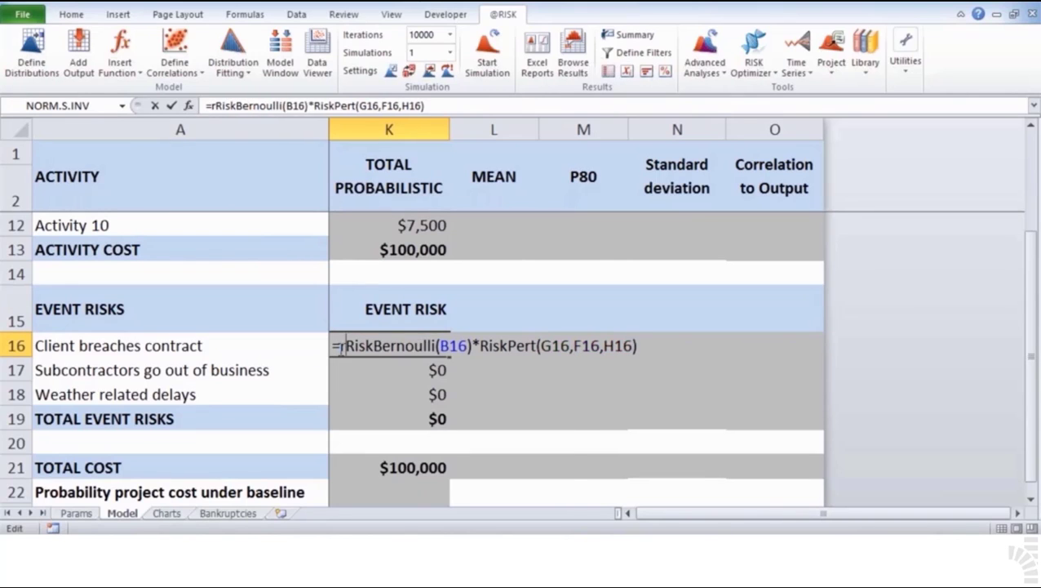
{"action": "type", "text": "skmakeinpu"}
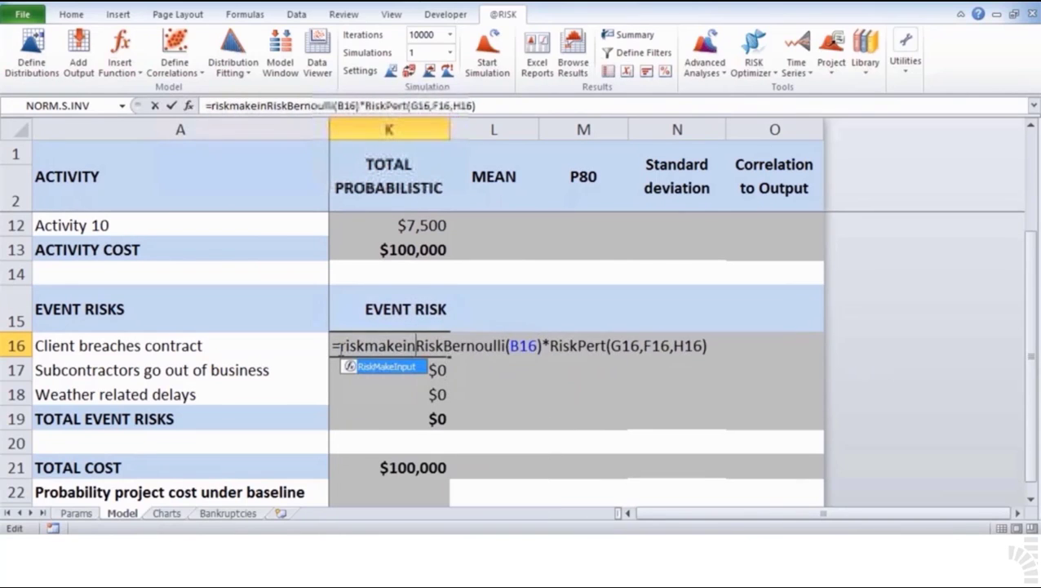
{"action": "type", "text": "t("}
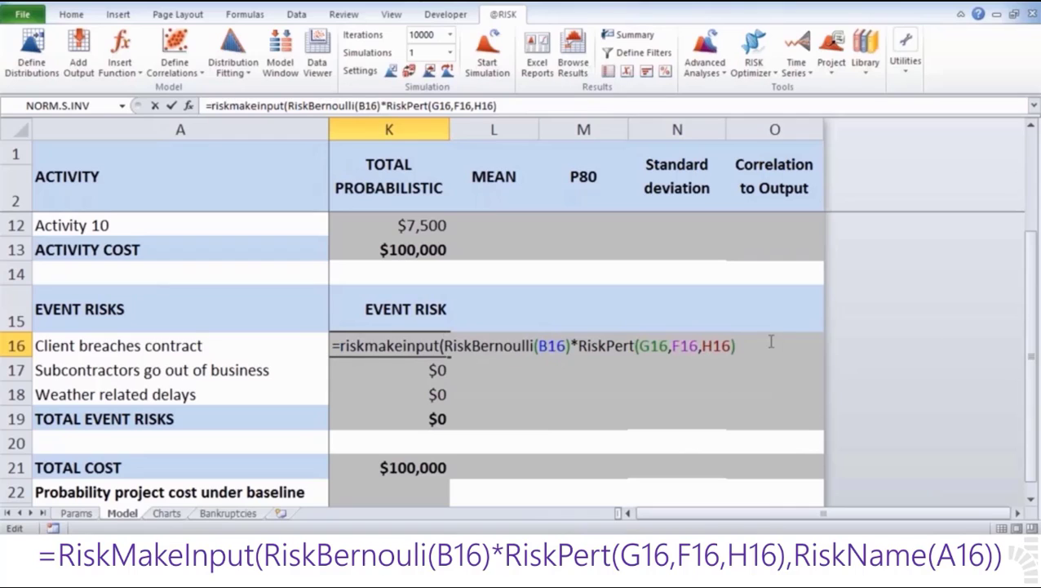
{"action": "left_click", "coordinate": [768, 345]}
{"action": "type", "text": ",riskn"}
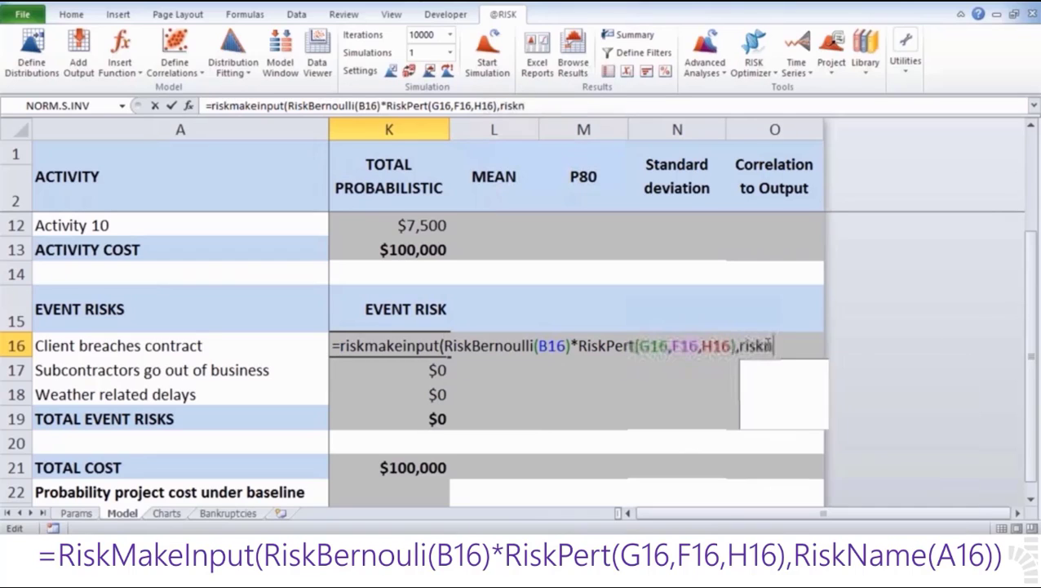
{"action": "type", "text": "ame("}
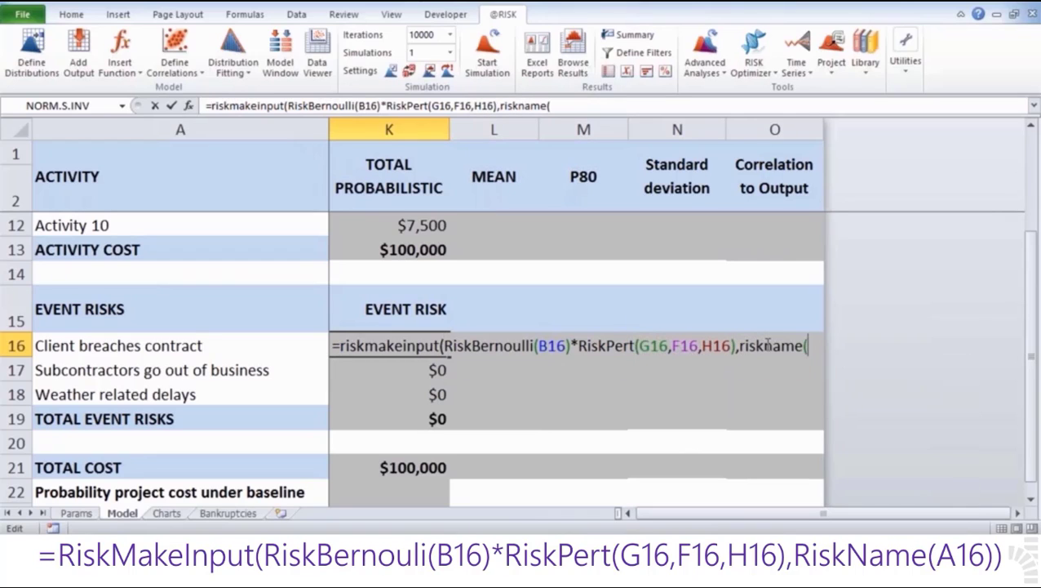
{"action": "left_click", "coordinate": [242, 346]}
{"action": "type", "text": "))"}
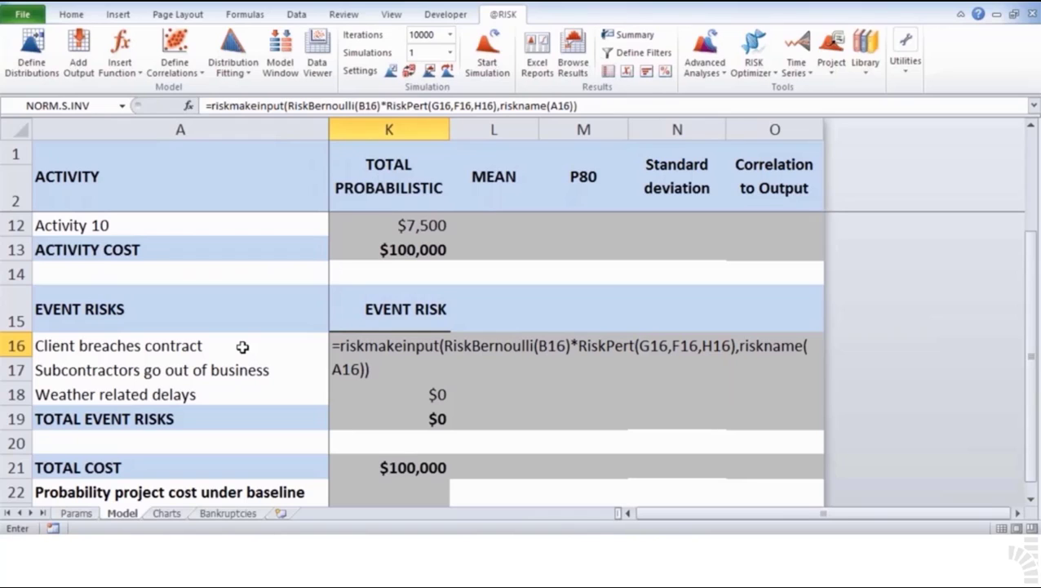
{"action": "key", "text": "ctrl+Return"}
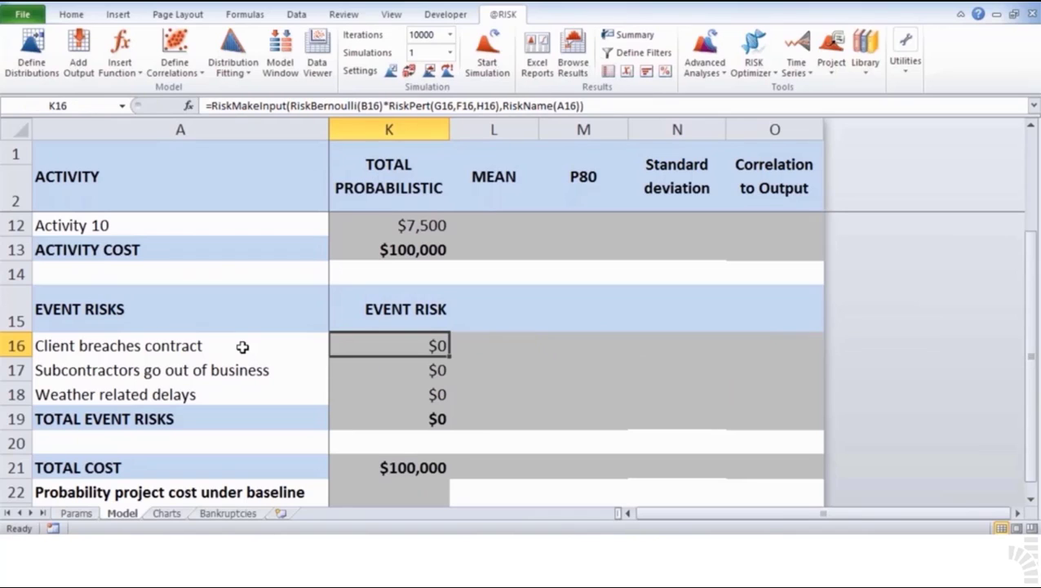
Add RiskName(A17) as the last argument of the RiskCompound formula for Subcontractors go out of business in K17
{"action": "key", "text": "Down"}
{"action": "key", "text": "F2"}
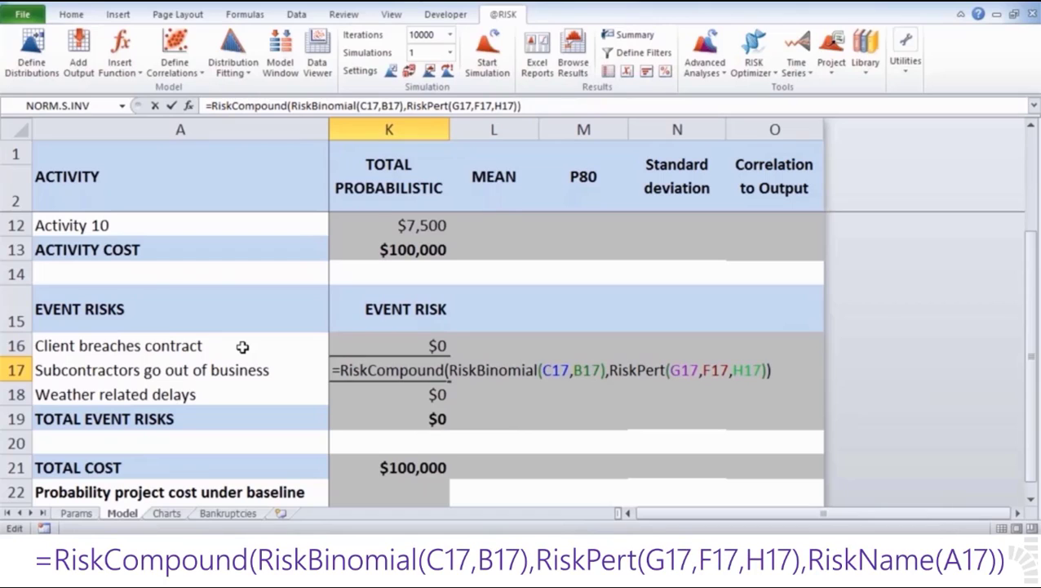
{"action": "key", "text": "Left"}
{"action": "type", "text": ",r"}
{"action": "key", "text": "BackSpace"}
{"action": "key", "text": "BackSpace"}
{"action": "type", "text": ",r"}
{"action": "key", "text": "BackSpace"}
{"action": "key", "text": "BackSpace"}
{"action": "type", "text": ",r"}
{"action": "key", "text": "BackSpace"}
{"action": "key", "text": "BackSpace"}
{"action": "key", "text": "Left"}
{"action": "type", "text": ","}
{"action": "key", "text": "BackSpace"}
{"action": "key", "text": "Right"}
{"action": "key", "text": "Left"}
{"action": "type", "text": ",riskna"}
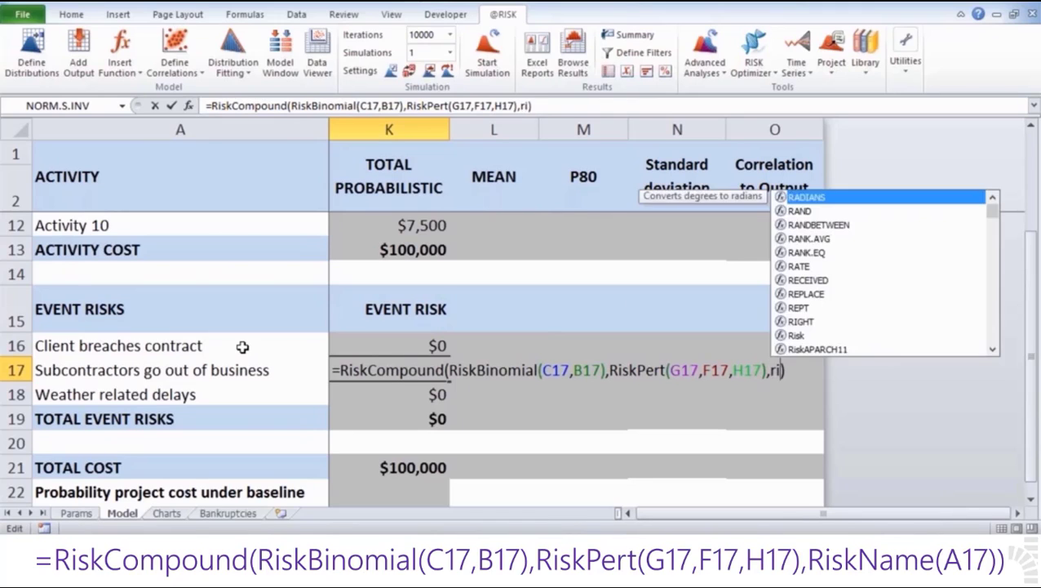
{"action": "type", "text": "me("}
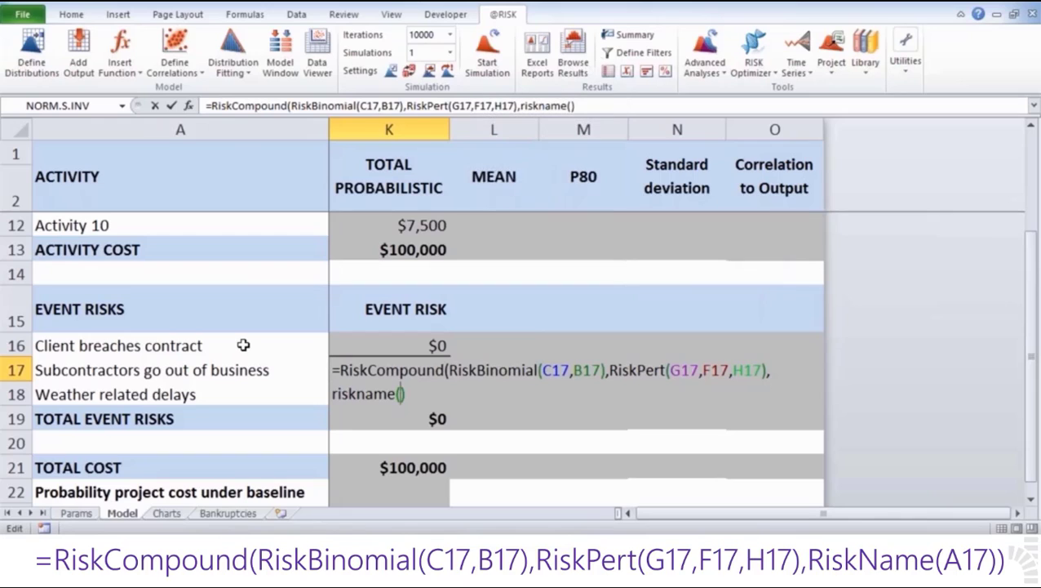
{"action": "left_click", "coordinate": [234, 368]}
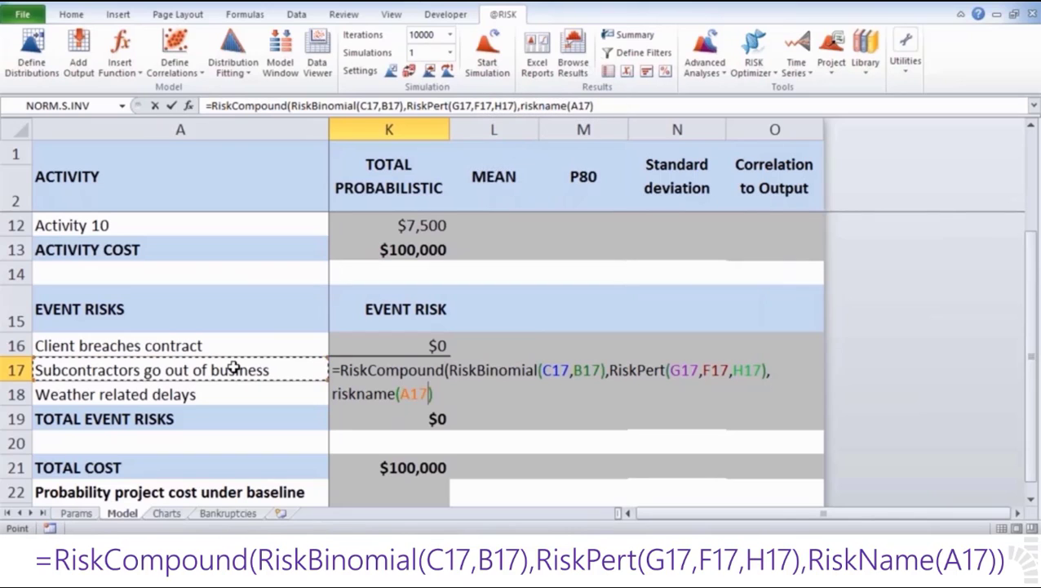
{"action": "key", "text": "Return"}
Add RiskName(A18) as the last argument of the RiskCompound formula for Weather related delays in K18
{"action": "key", "text": "F2"}
{"action": "key", "text": "Left"}
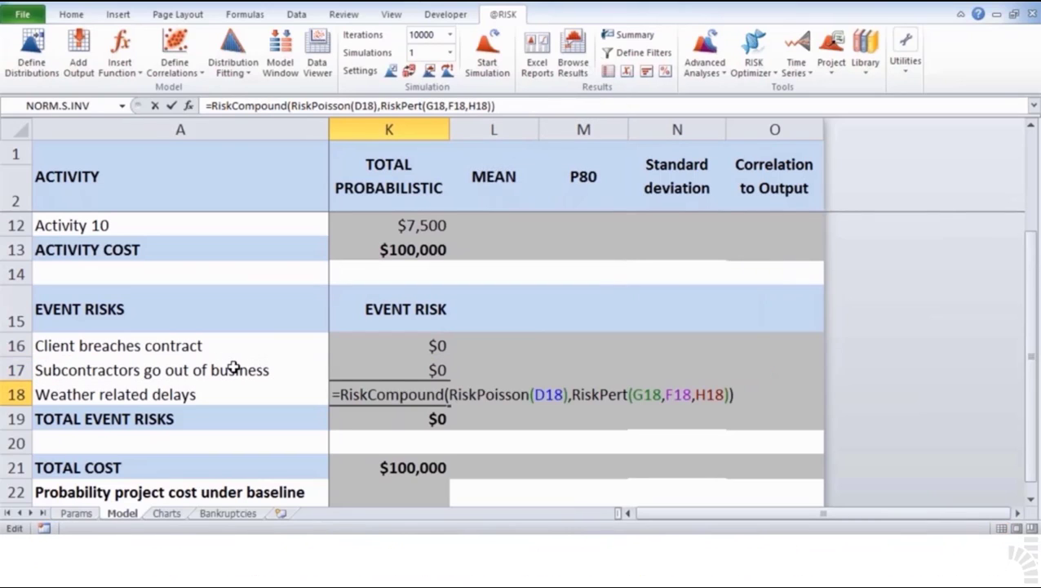
{"action": "type", "text": ",riskname("}
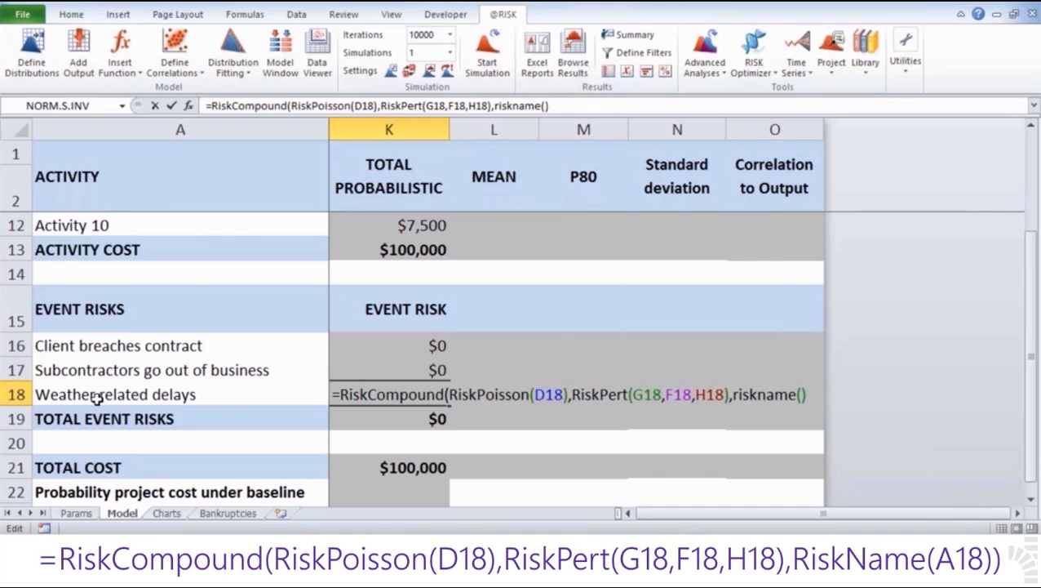
{"action": "left_click", "coordinate": [128, 394]}
{"action": "type", "text": ")+K13+K19"}
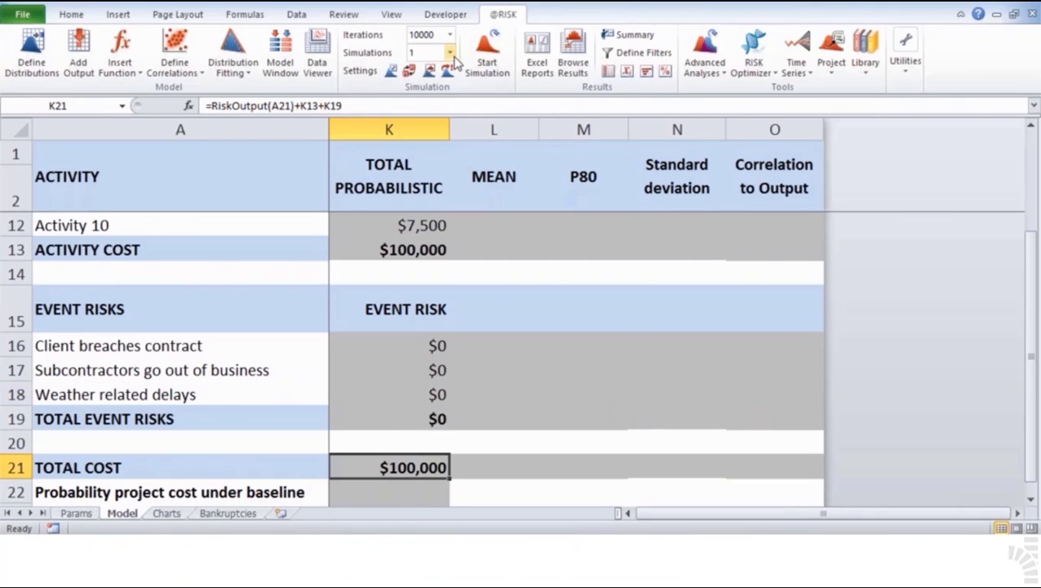
Run the simulation and browse the results for the TOTAL COST output in K21
{"action": "left_click", "coordinate": [486, 66]}
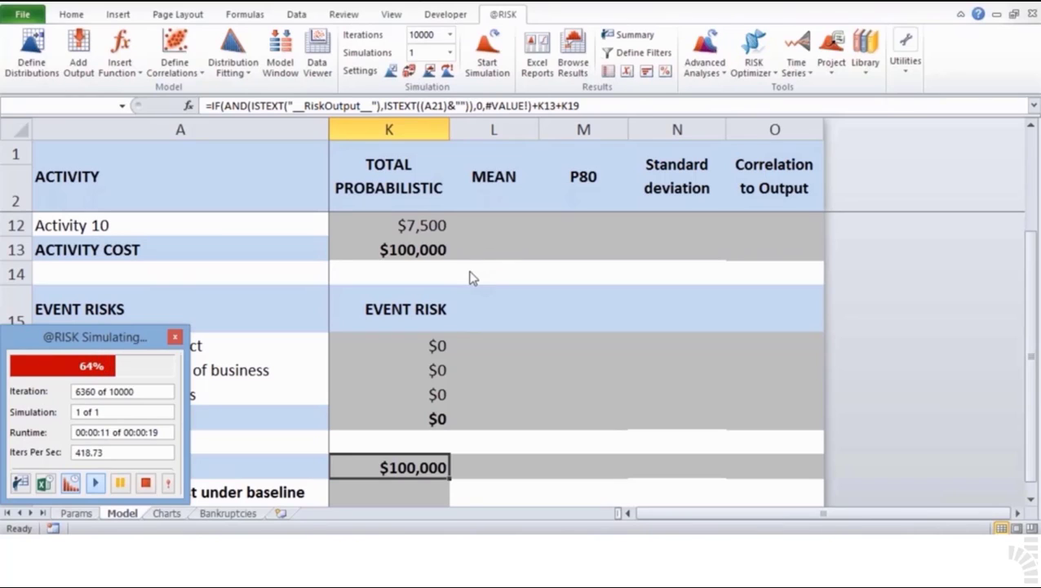
{"action": "left_click", "coordinate": [575, 58]}
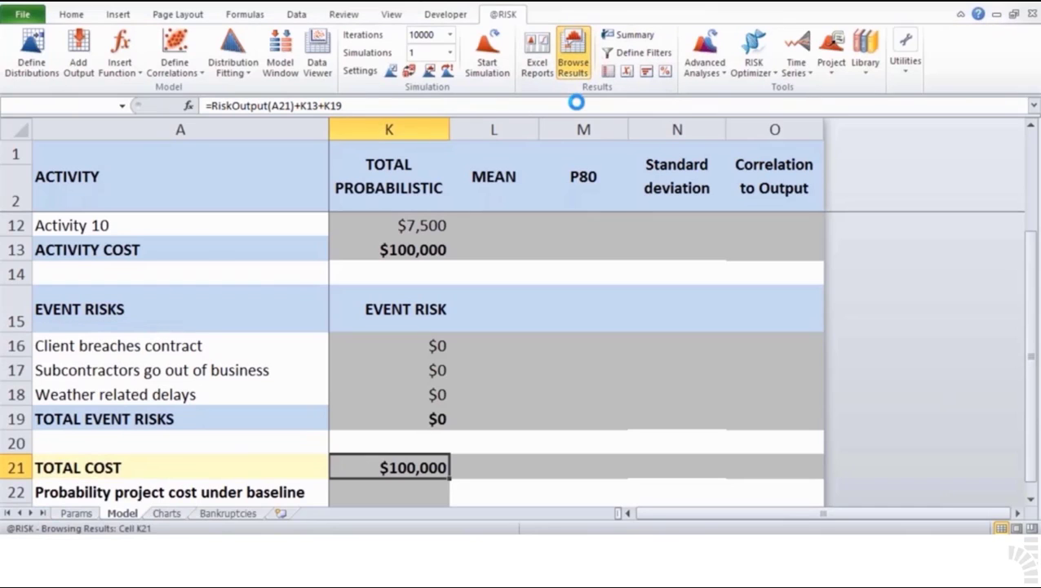